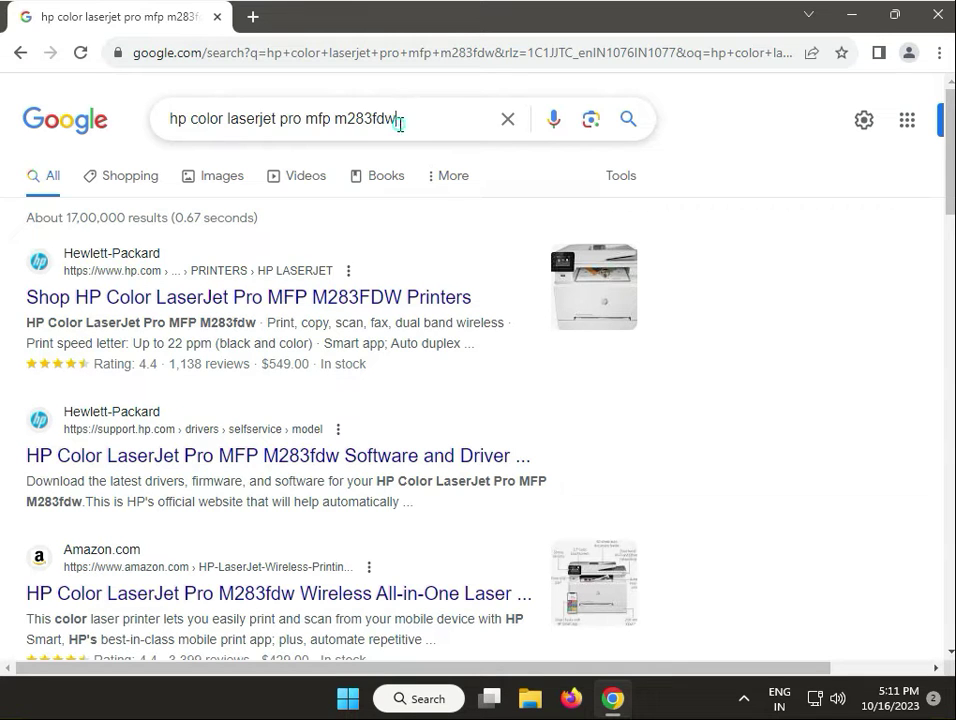
# - Highlight the 'hp color laserjet pro mfp m283fdw' query text in the Google search box
pyautogui.moveTo(399, 123); pyautogui.dragTo(177, 128)
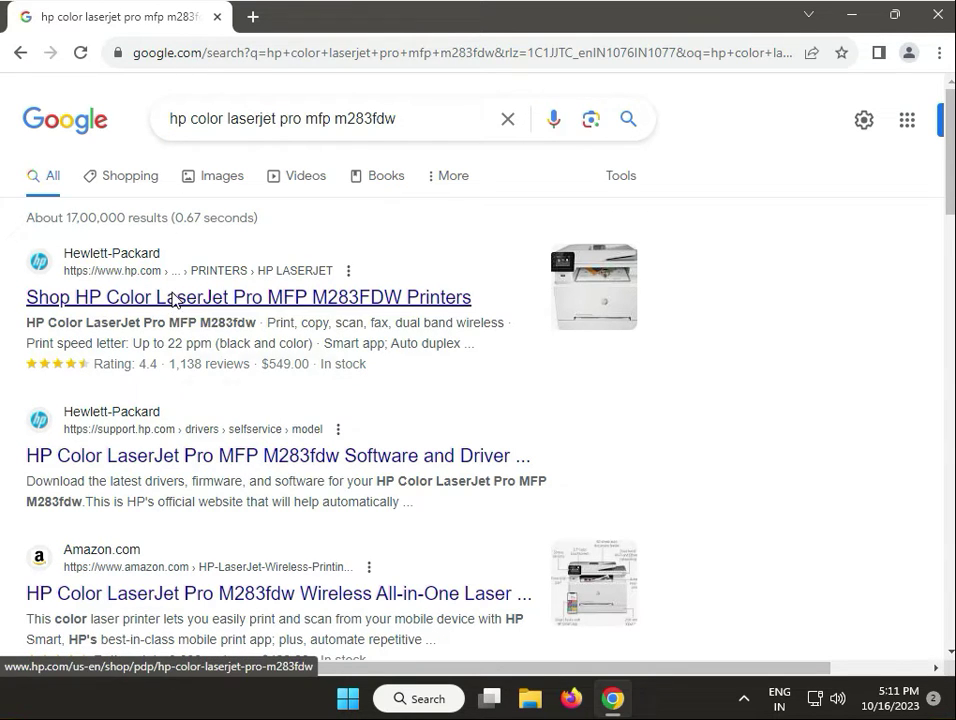
# - Open the HP shop result in a new tab and compare it with the search results
pyautogui.rightClick(173, 300)
pyautogui.click(205, 308)
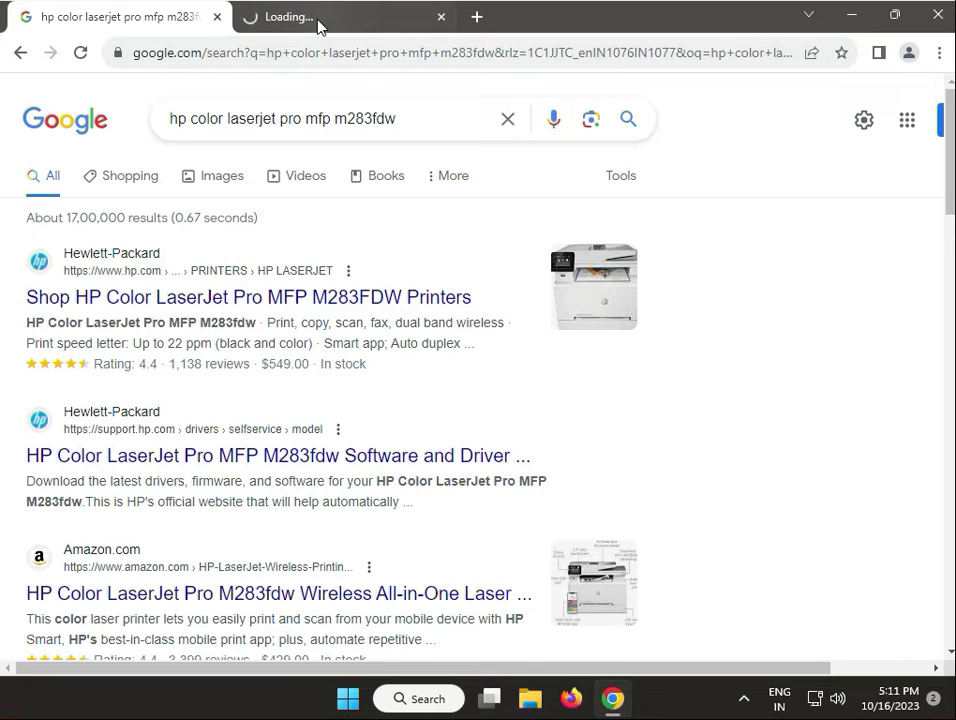
pyautogui.click(318, 20)
pyautogui.click(117, 17)
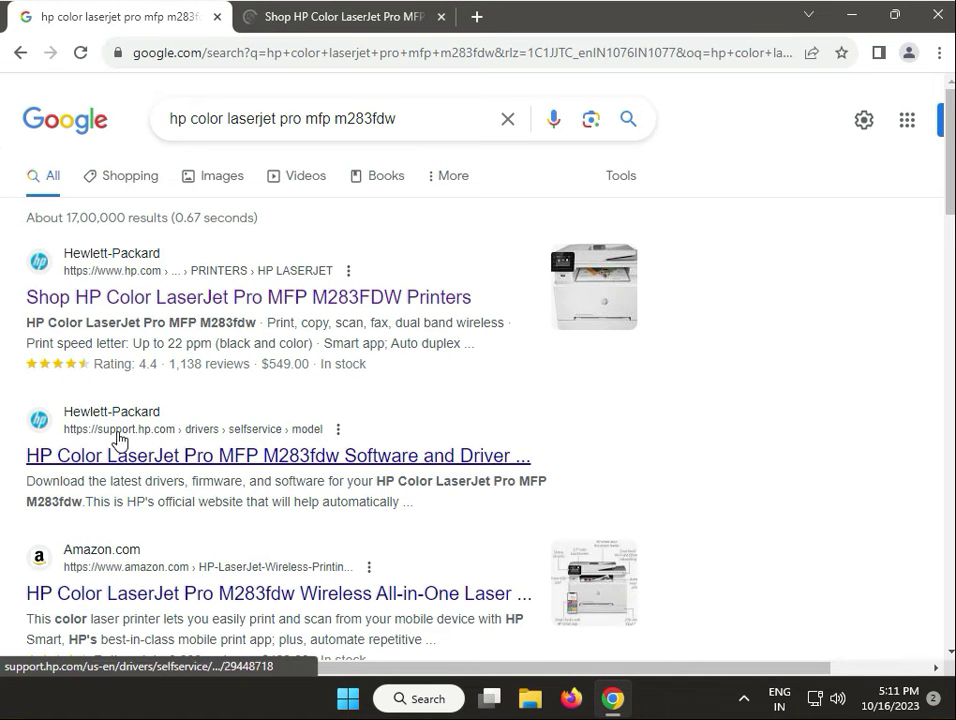
pyautogui.click(333, 20)
pyautogui.click(110, 20)
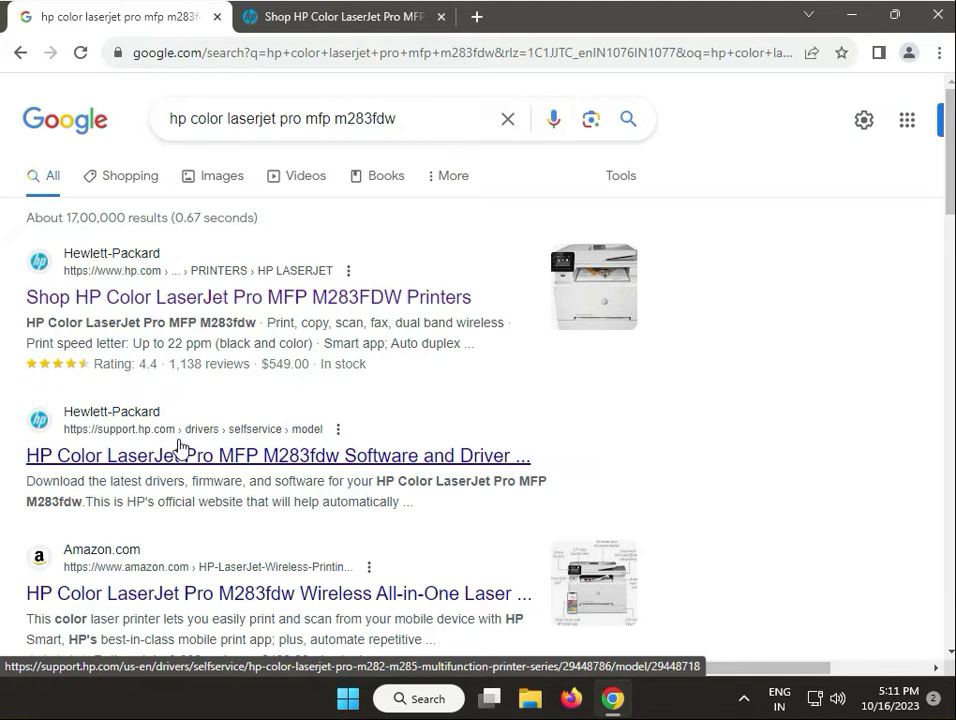
# - Open HP's driver download result in a new tab, close the shop tab, and switch to it
pyautogui.rightClick(205, 457)
pyautogui.click(245, 465)
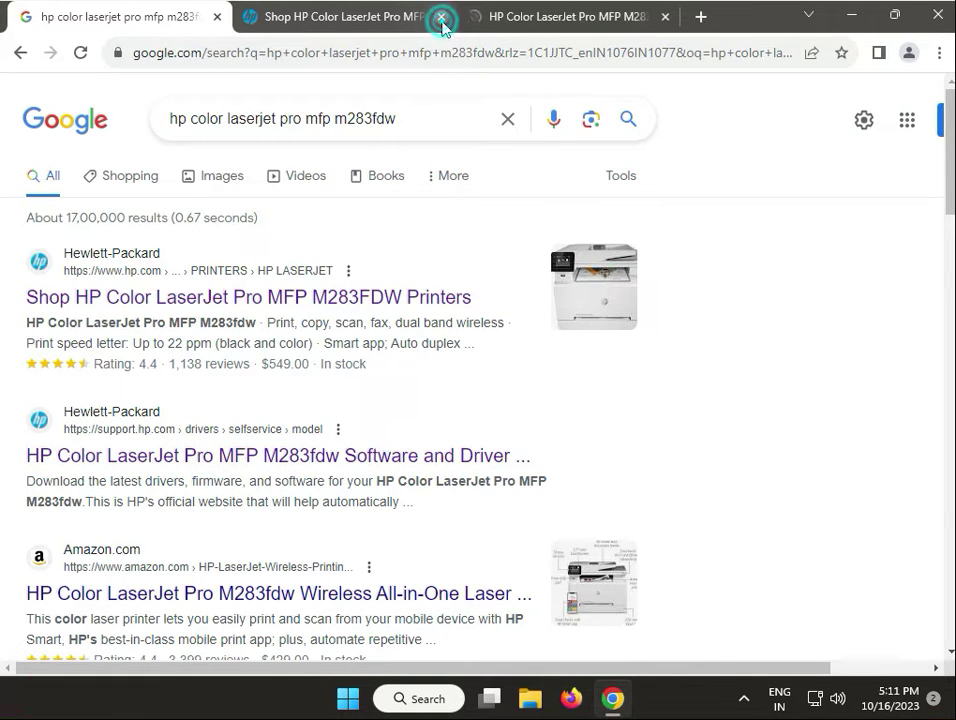
pyautogui.click(441, 17)
pyautogui.click(345, 20)
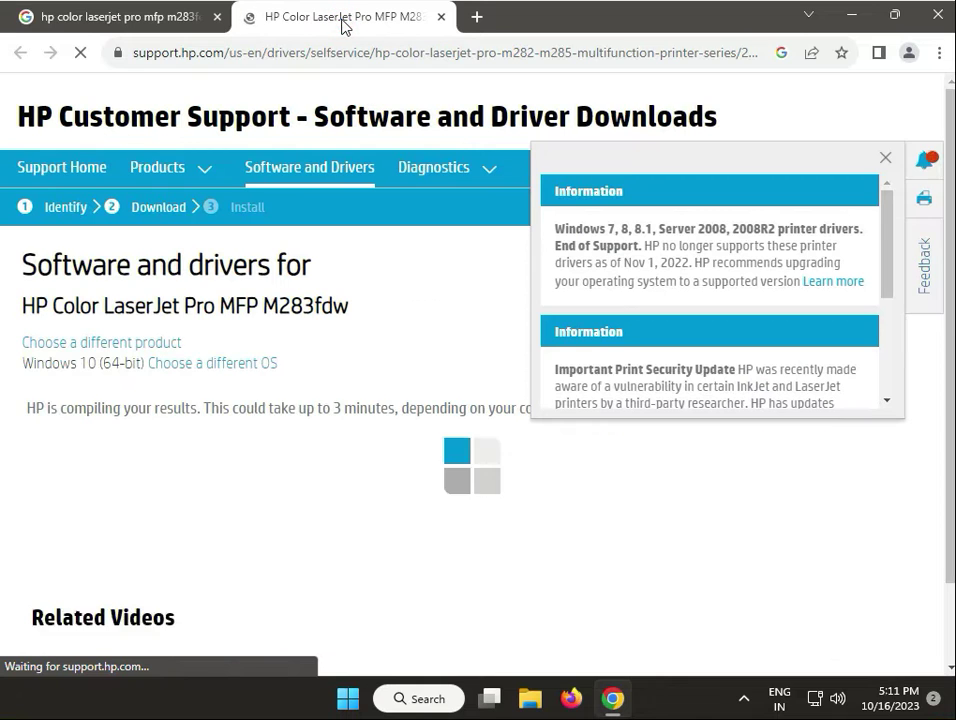
# - Dismiss the Information notices panel and highlight the detected Windows 10 (64-bit) text
pyautogui.click(885, 158)
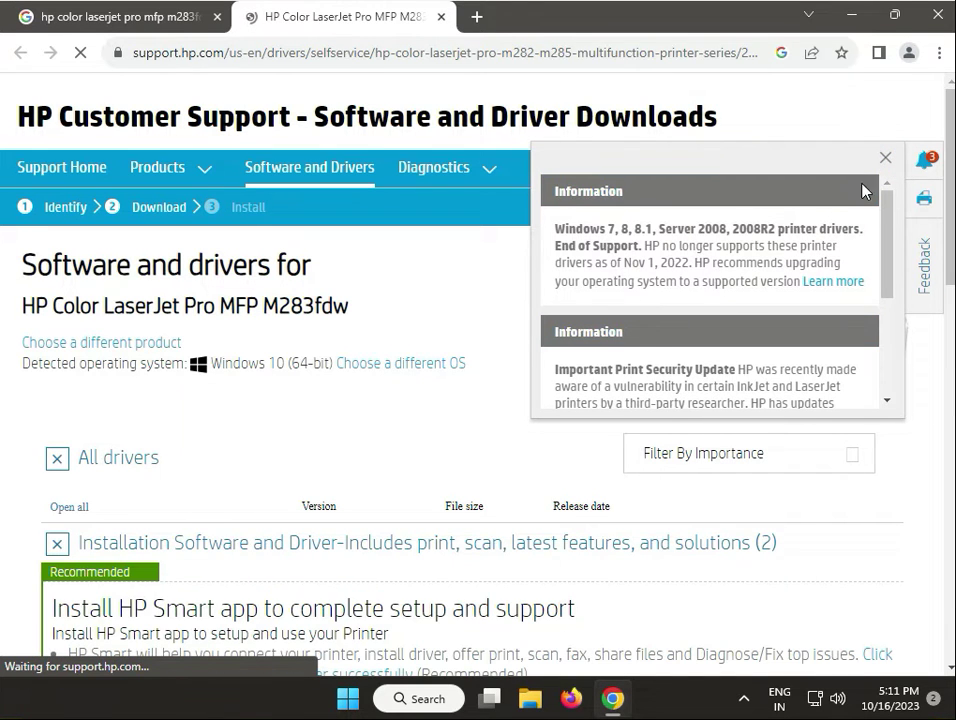
pyautogui.click(885, 158)
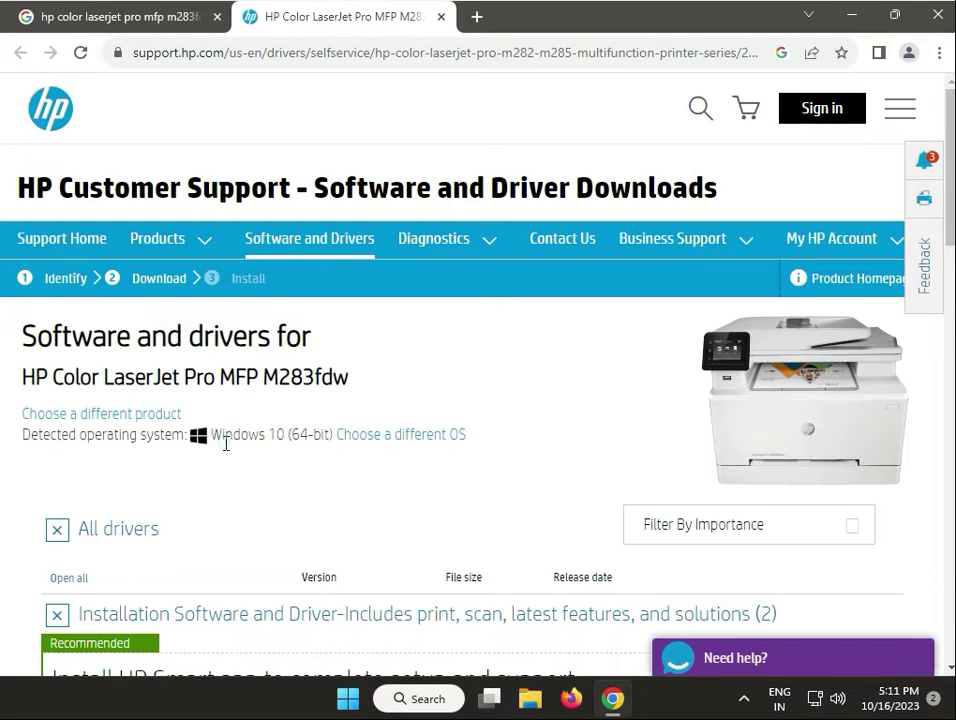
pyautogui.moveTo(225, 437); pyautogui.dragTo(284, 440)
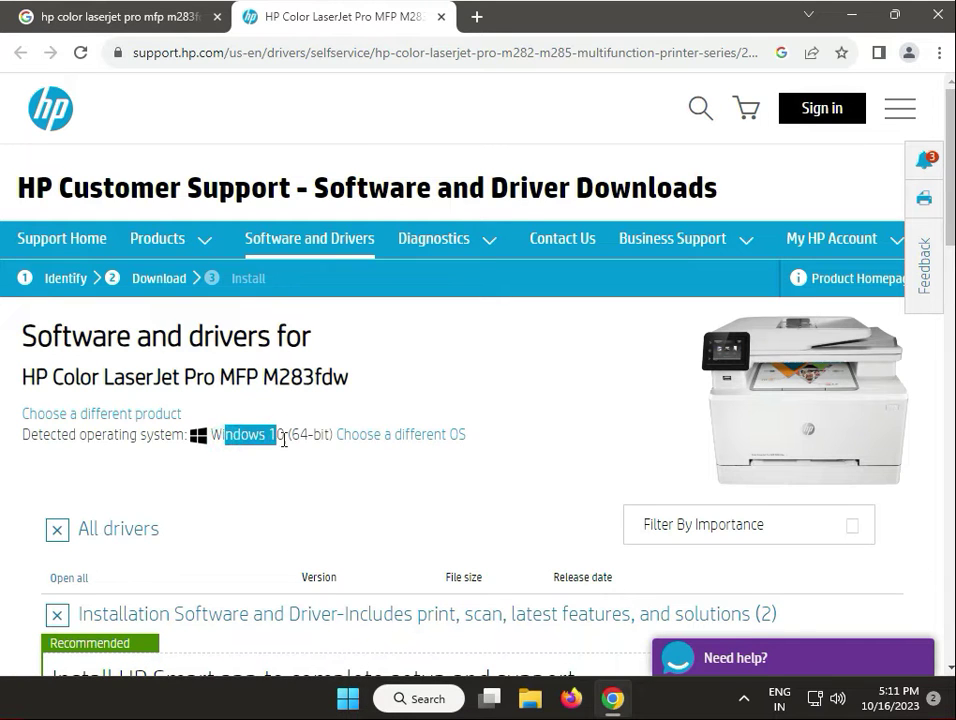
# - Choose a different OS, keeping Windows and picking Windows 11 from the Version list
pyautogui.click(370, 437)
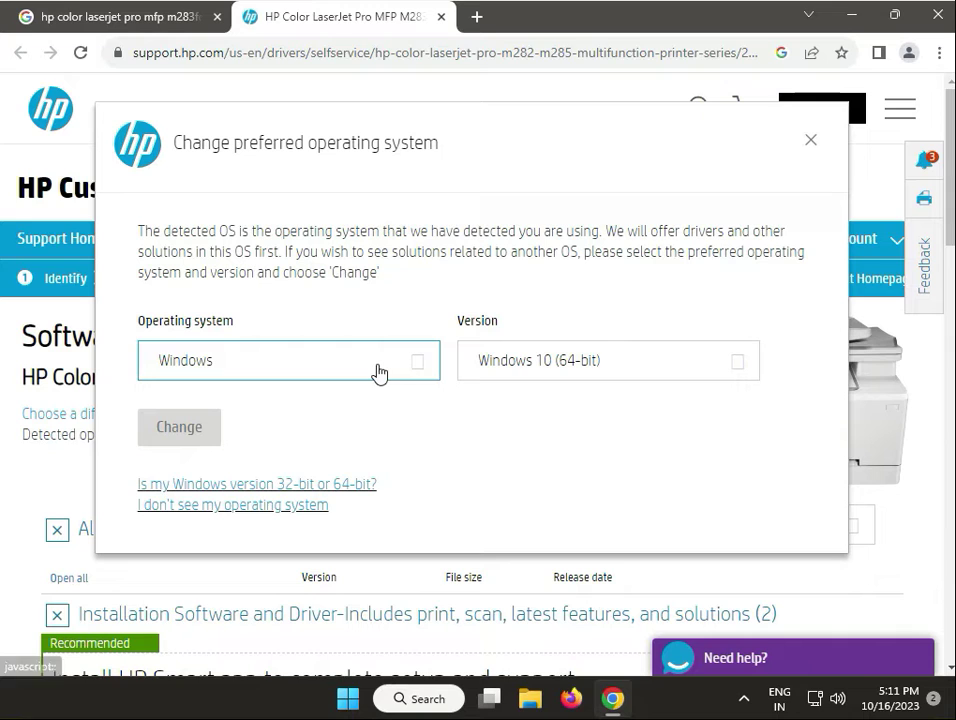
pyautogui.click(378, 373)
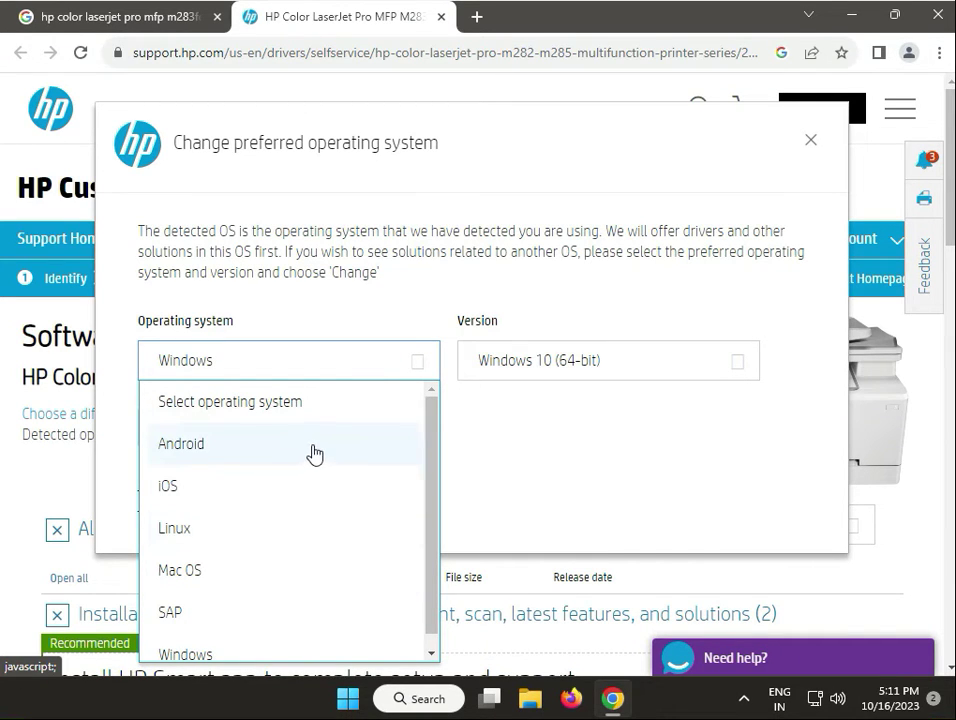
pyautogui.click(578, 360)
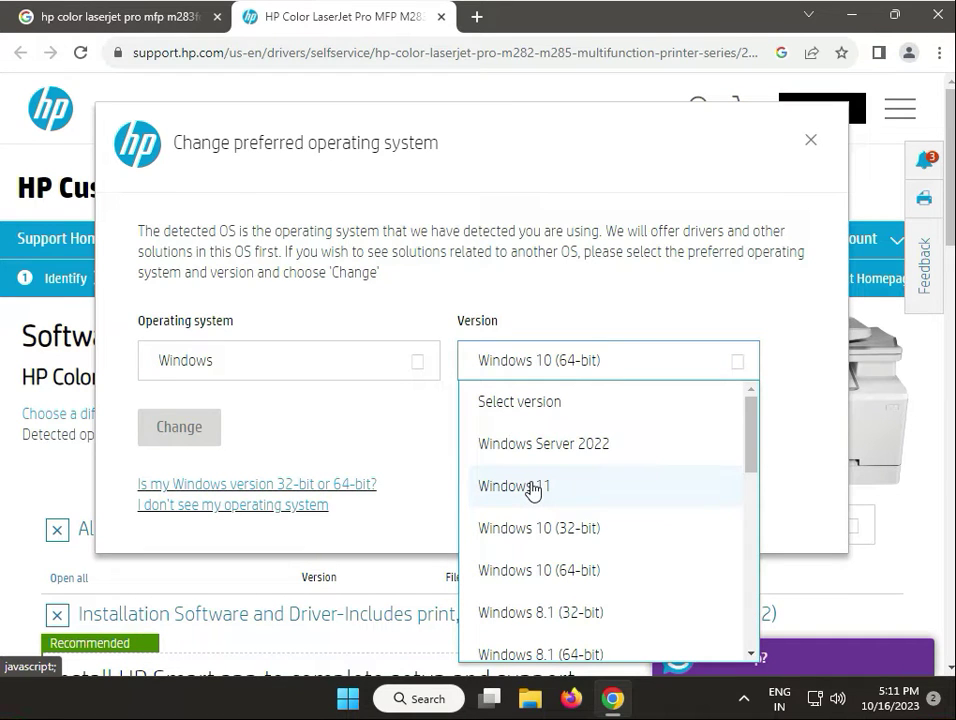
pyautogui.scroll(-1, 531, 500)
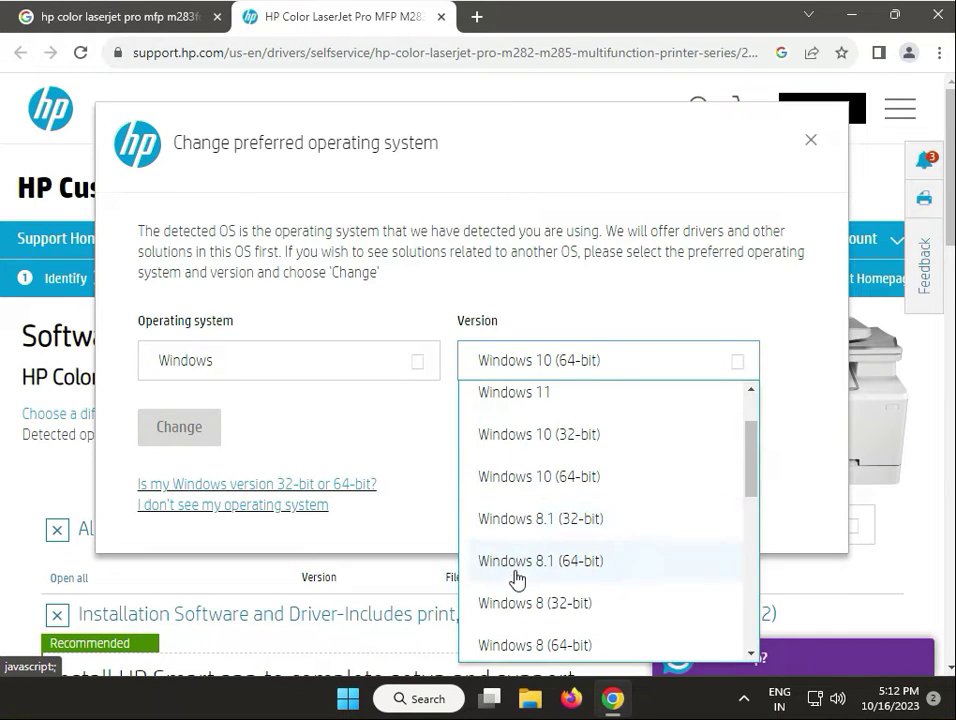
pyautogui.scroll(-1, 508, 610)
pyautogui.scroll(-1, 510, 605)
pyautogui.scroll(-2, 510, 605)
pyautogui.scroll(-1, 510, 605)
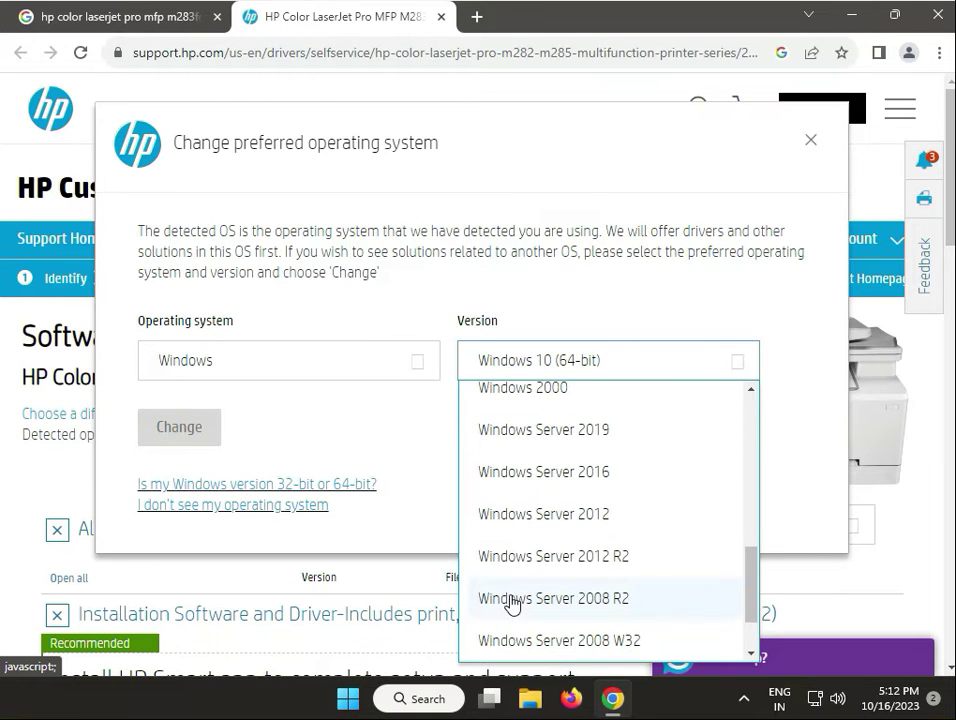
pyautogui.scroll(4, 511, 604)
pyautogui.scroll(2, 509, 602)
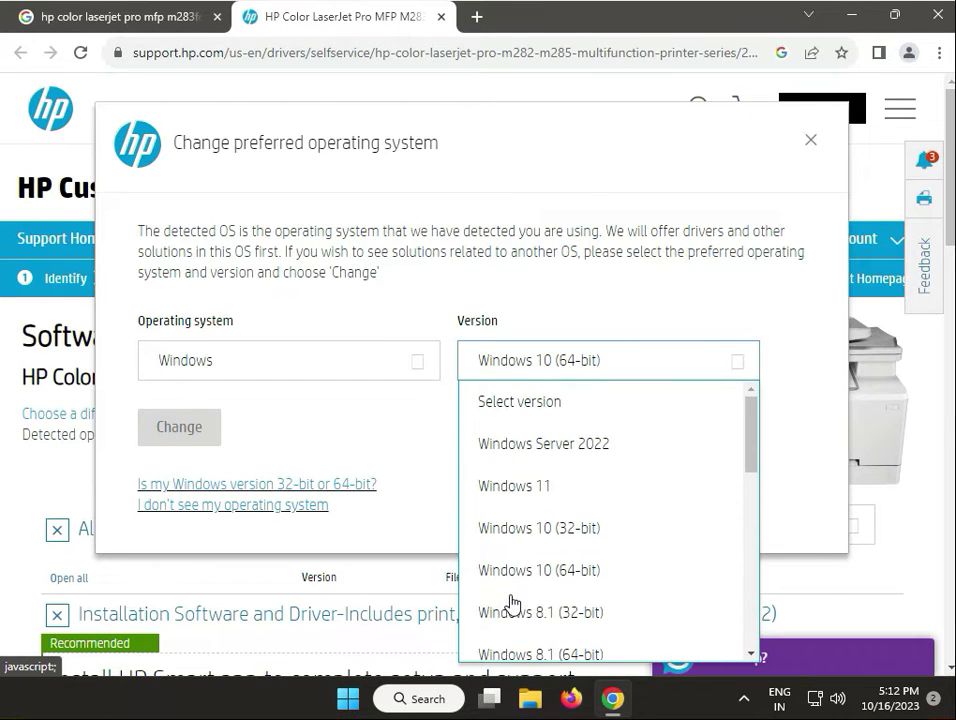
pyautogui.click(539, 497)
# - Apply Windows 11 and scroll to HP Easy Start Printer Setup Software 16.1.9 (16.4 MB)
pyautogui.click(205, 422)
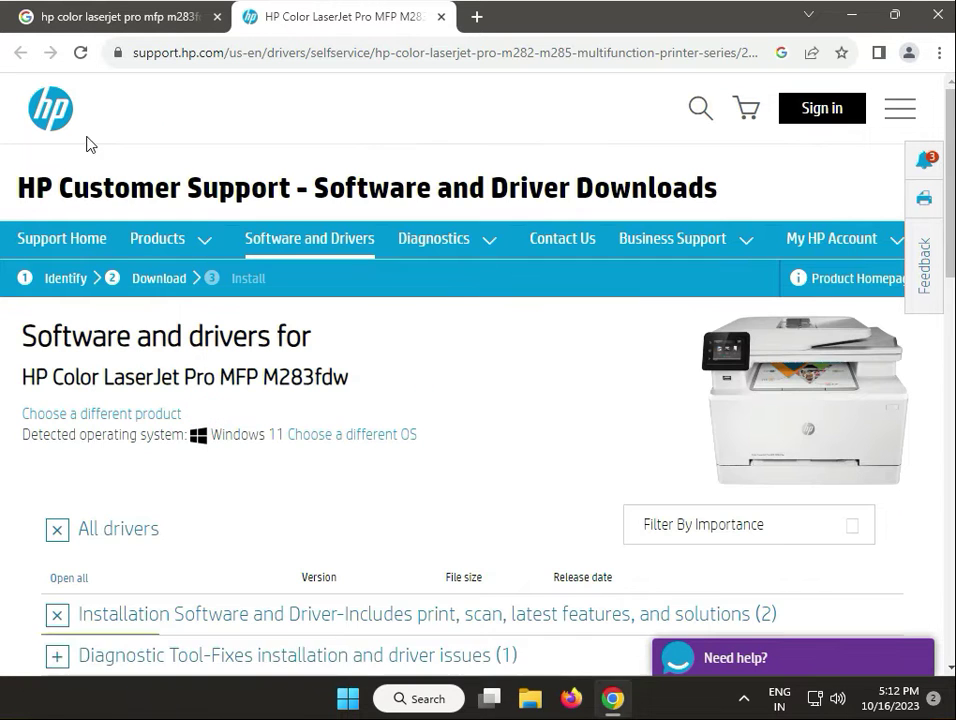
pyautogui.scroll(-3, 403, 502)
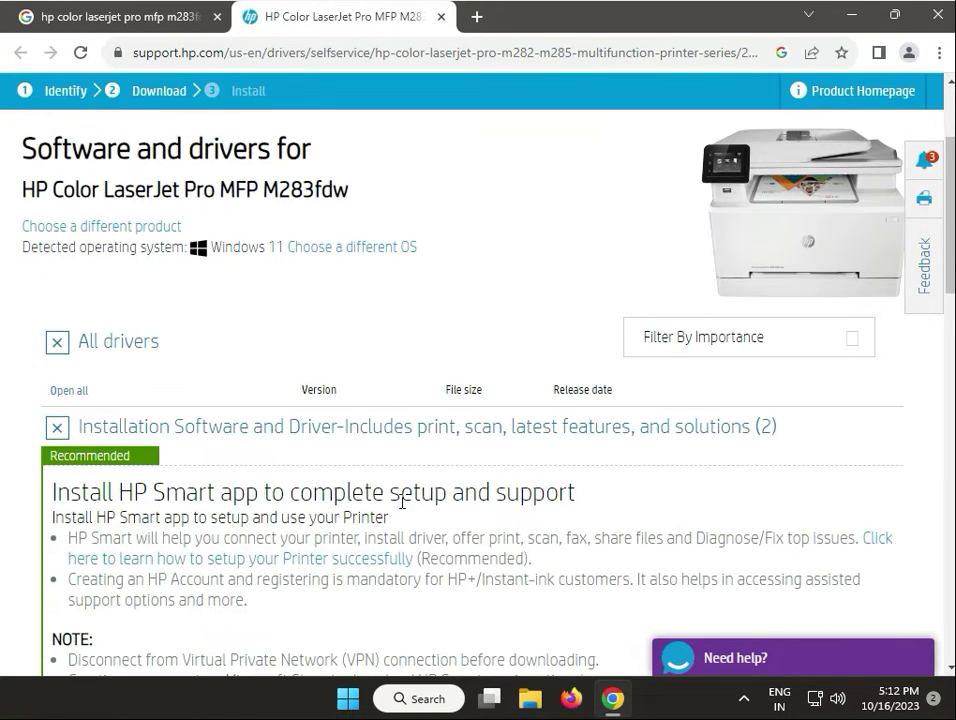
pyautogui.scroll(-2, 403, 502)
pyautogui.scroll(-2, 401, 506)
pyautogui.scroll(-1, 399, 510)
pyautogui.scroll(1, 392, 502)
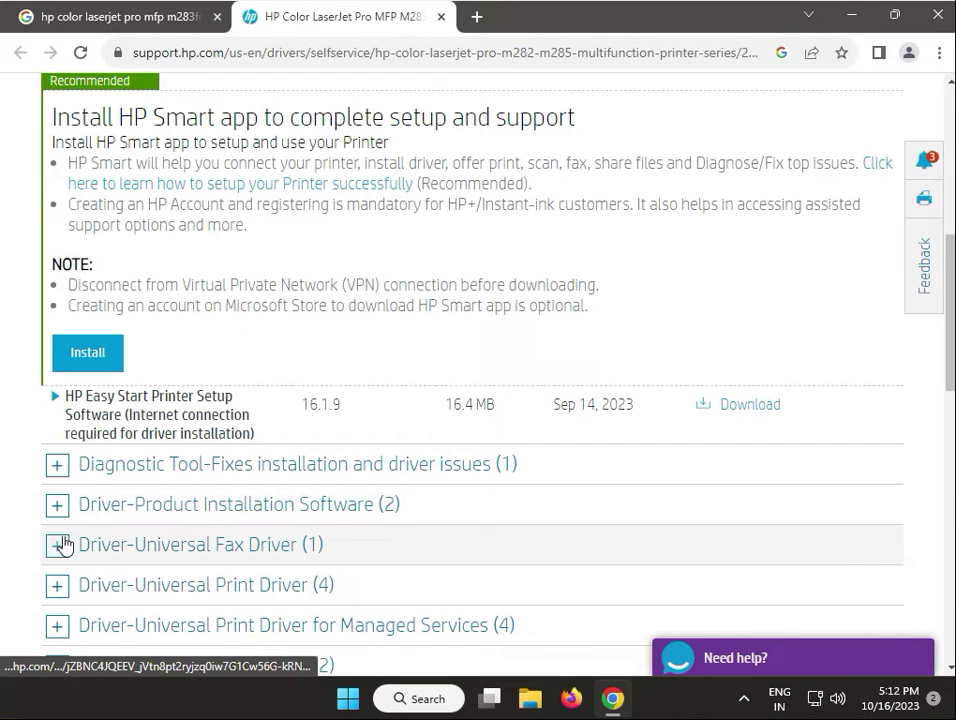
# - Expand Managed Services, Universal Scan Driver and Basic Drivers, dismissing the feedback survey
pyautogui.scroll(-2, 60, 543)
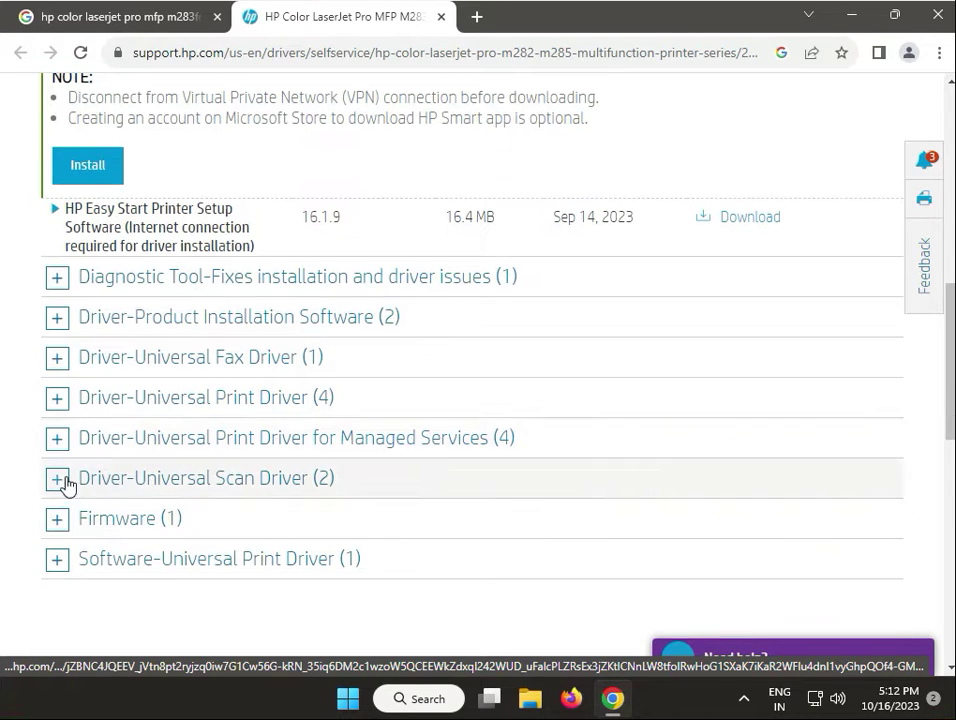
pyautogui.click(60, 440)
pyautogui.scroll(-3, 218, 491)
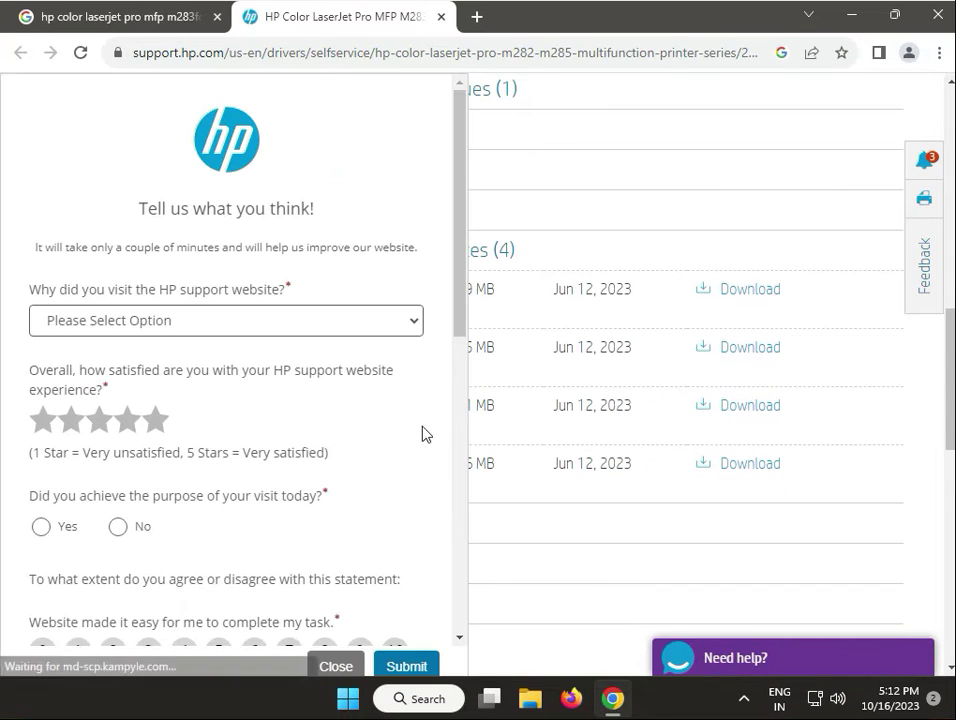
pyautogui.click(343, 656)
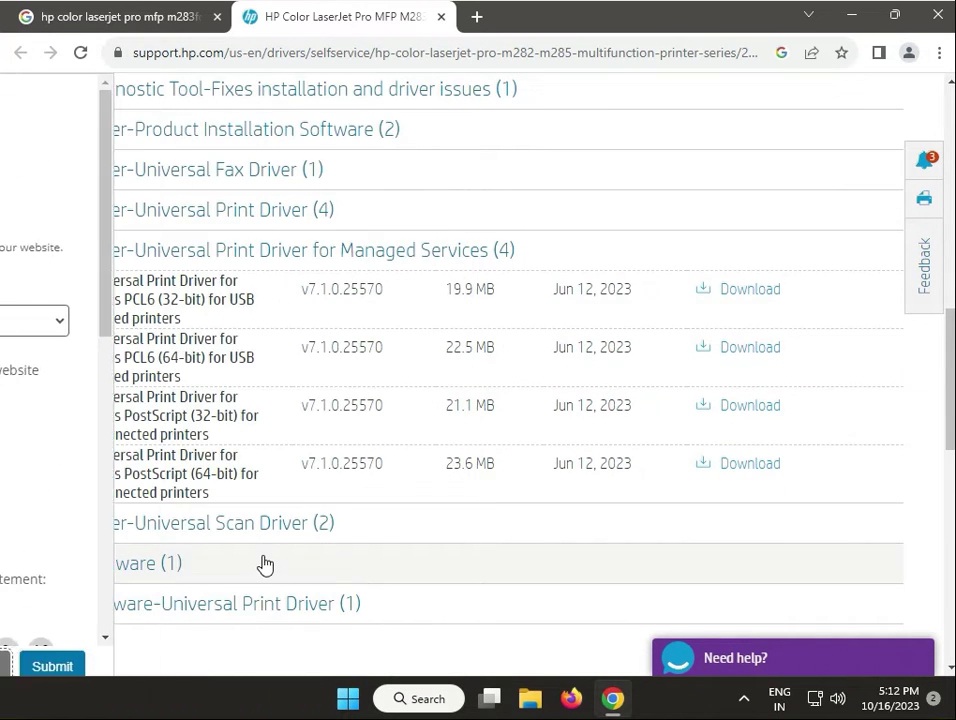
pyautogui.scroll(-2, 207, 560)
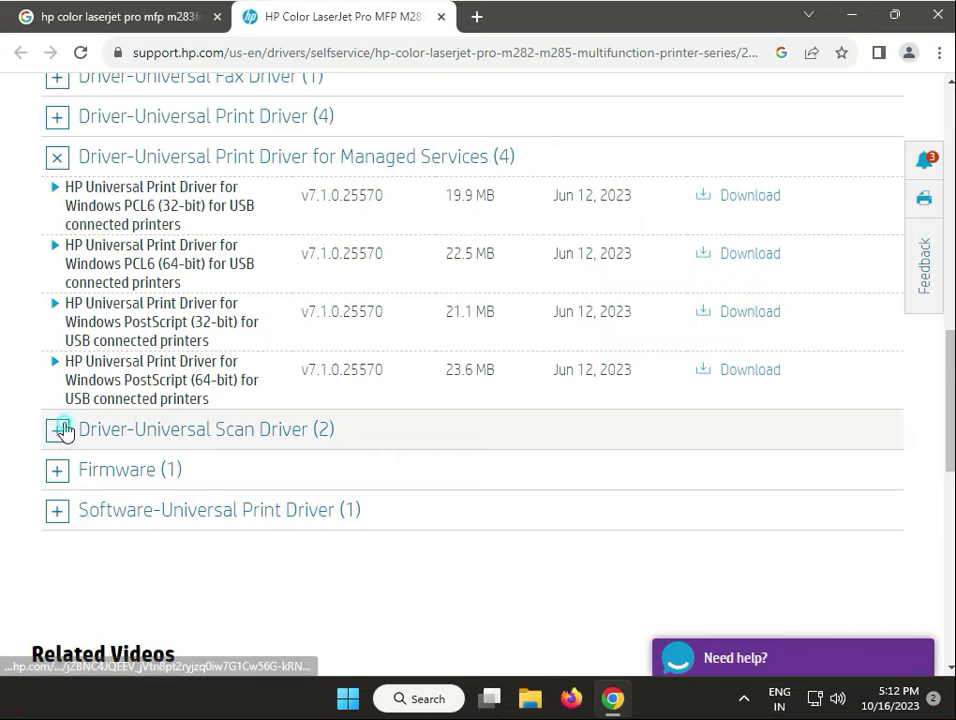
pyautogui.click(60, 429)
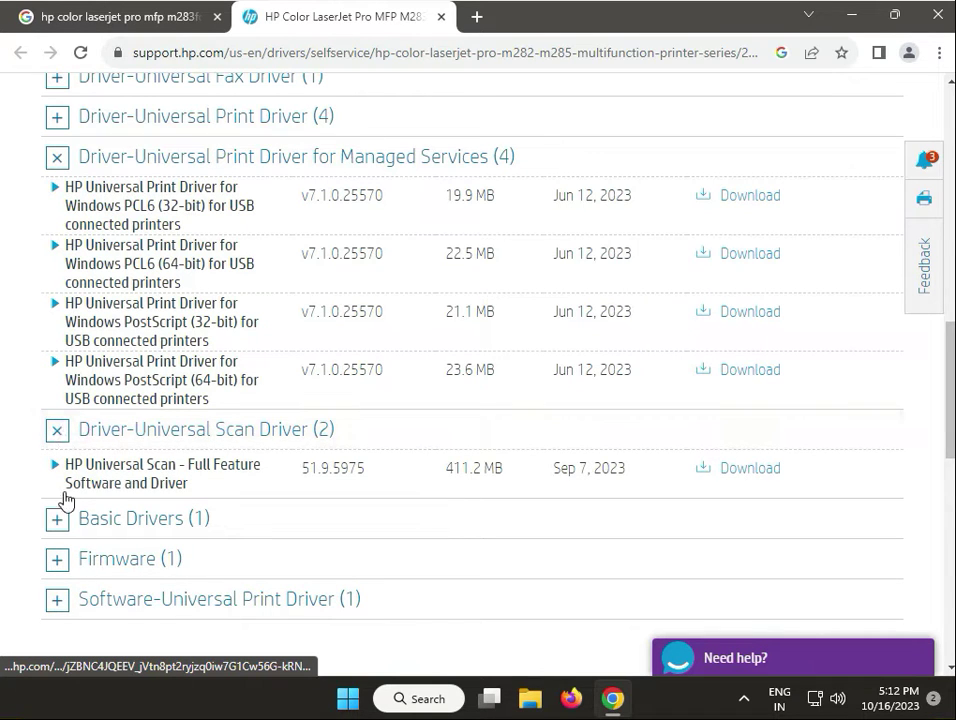
pyautogui.click(56, 520)
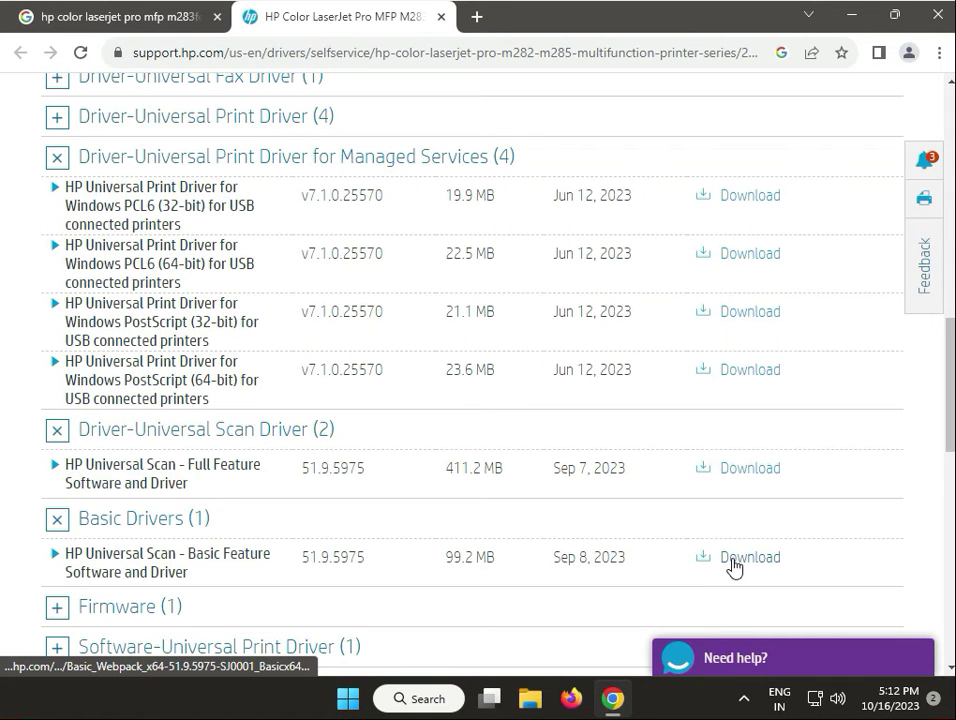
pyautogui.scroll(3, 433, 512)
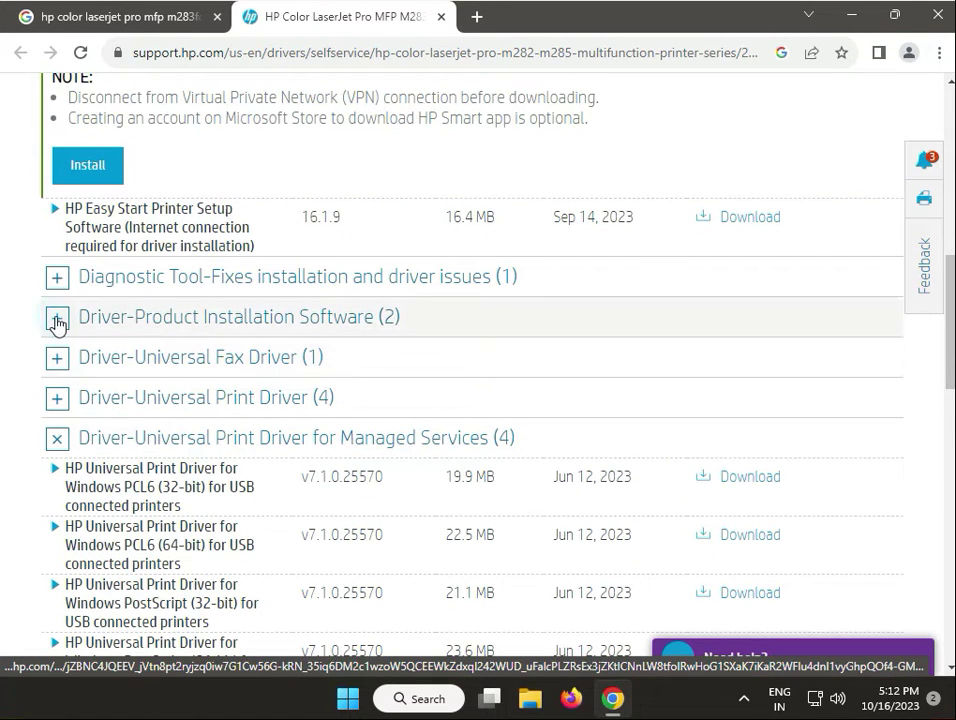
# - Expand Product Installation Software and highlight the Full Software Solution's 207.7 MB size
pyautogui.click(58, 320)
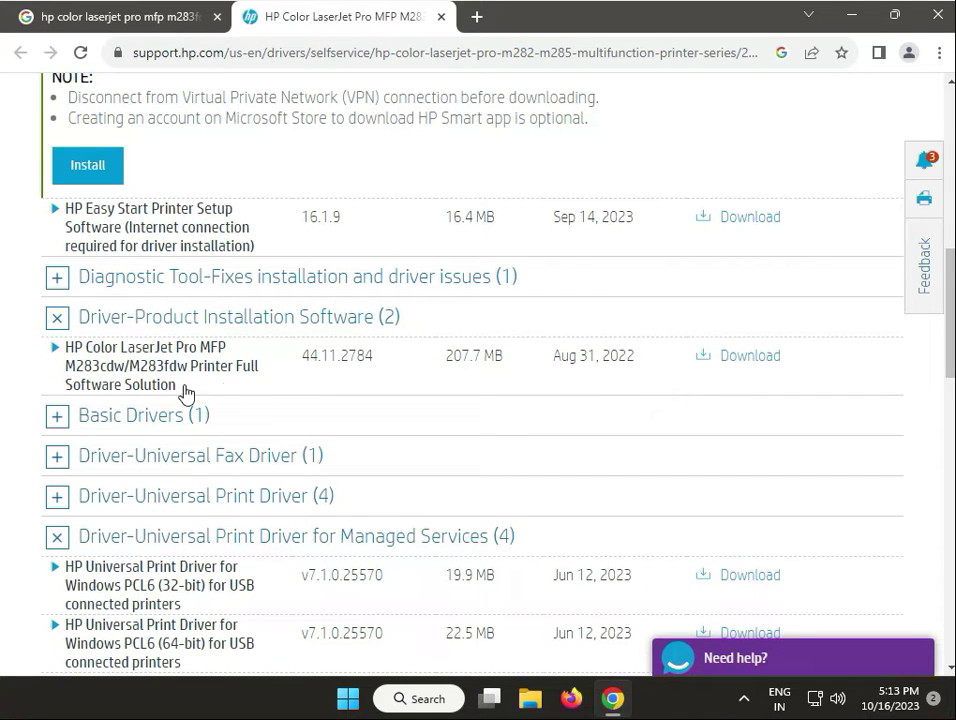
pyautogui.scroll(-2, 165, 411)
pyautogui.scroll(-3, 250, 480)
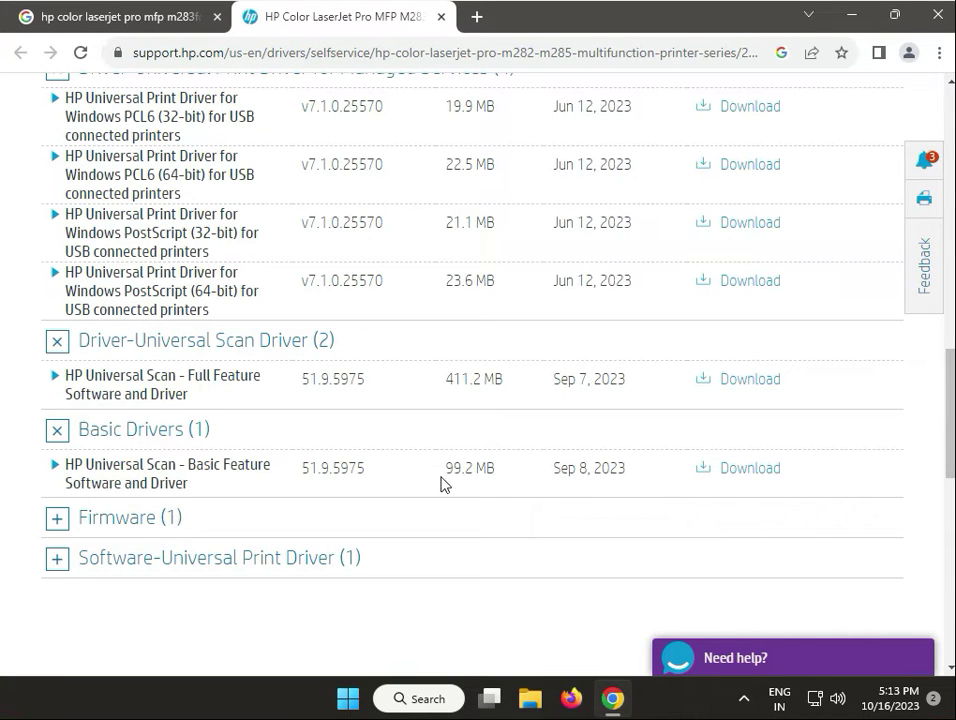
pyautogui.moveTo(448, 467); pyautogui.dragTo(491, 467)
pyautogui.scroll(3, 491, 469)
pyautogui.scroll(2, 480, 462)
pyautogui.click(448, 360)
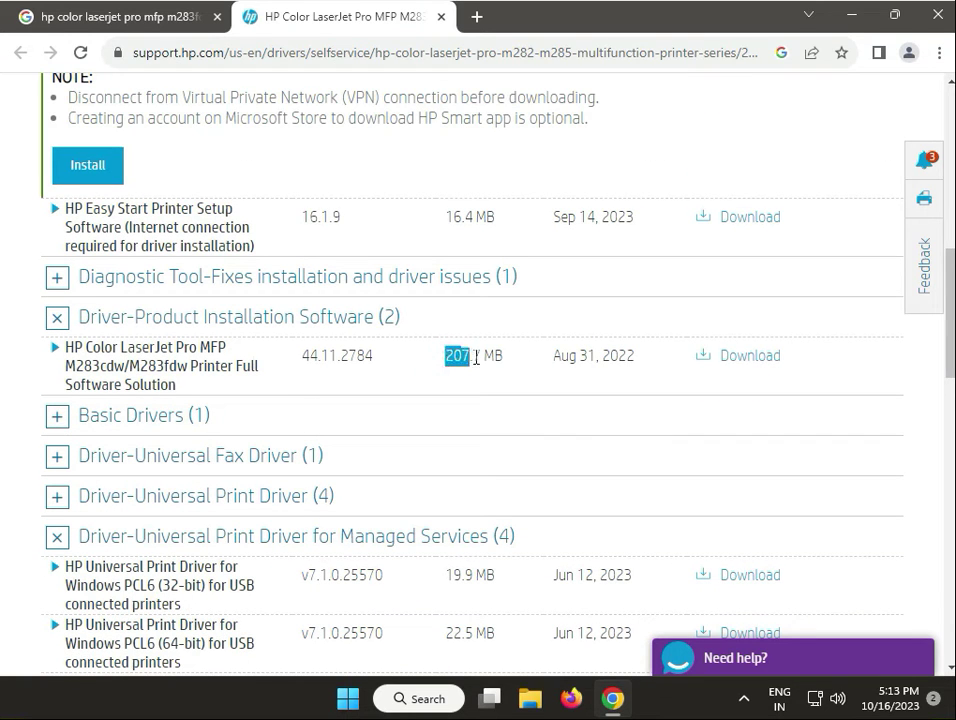
pyautogui.moveTo(448, 360); pyautogui.dragTo(509, 364)
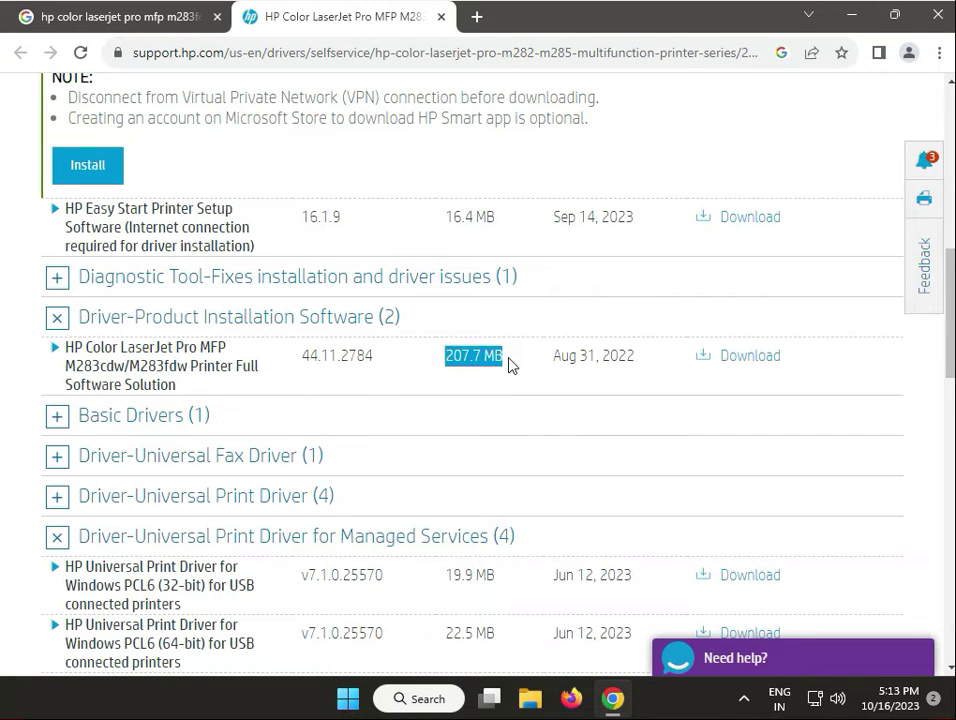
# - Download the M283 Full Software Solution, run the Full_Webpack installer, and minimize Chrome
pyautogui.click(733, 362)
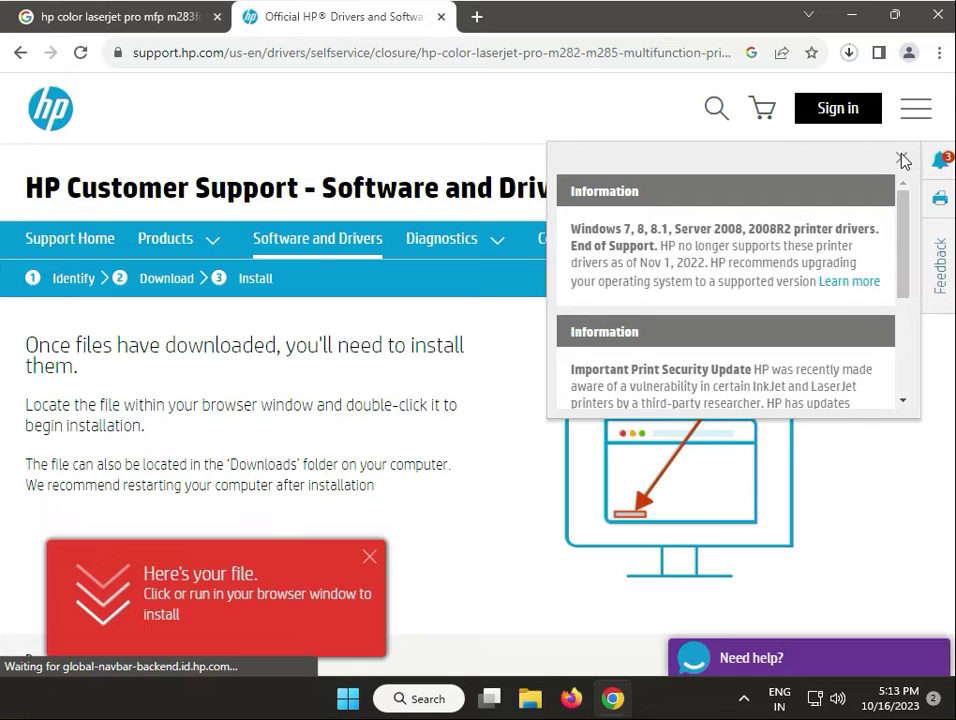
pyautogui.click(849, 52)
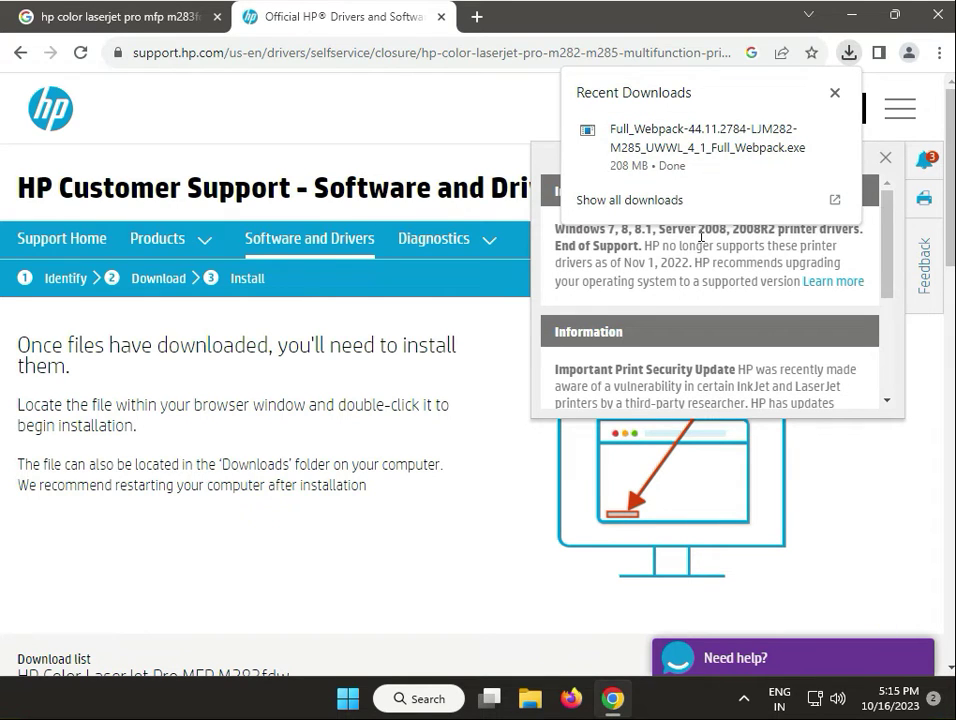
pyautogui.click(690, 158)
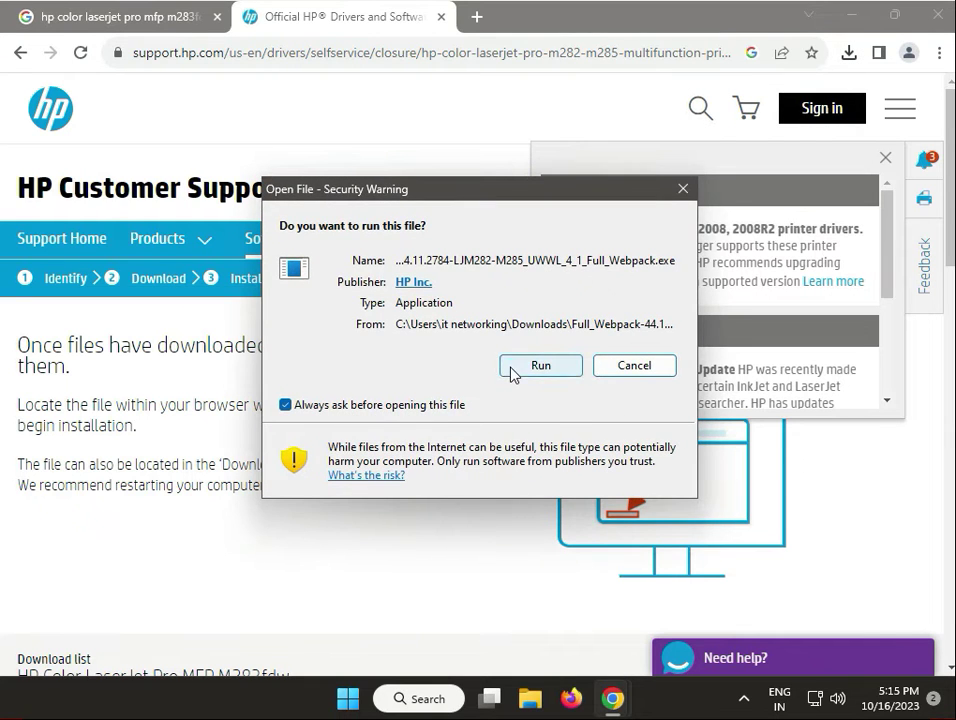
pyautogui.click(509, 367)
pyautogui.click(851, 14)
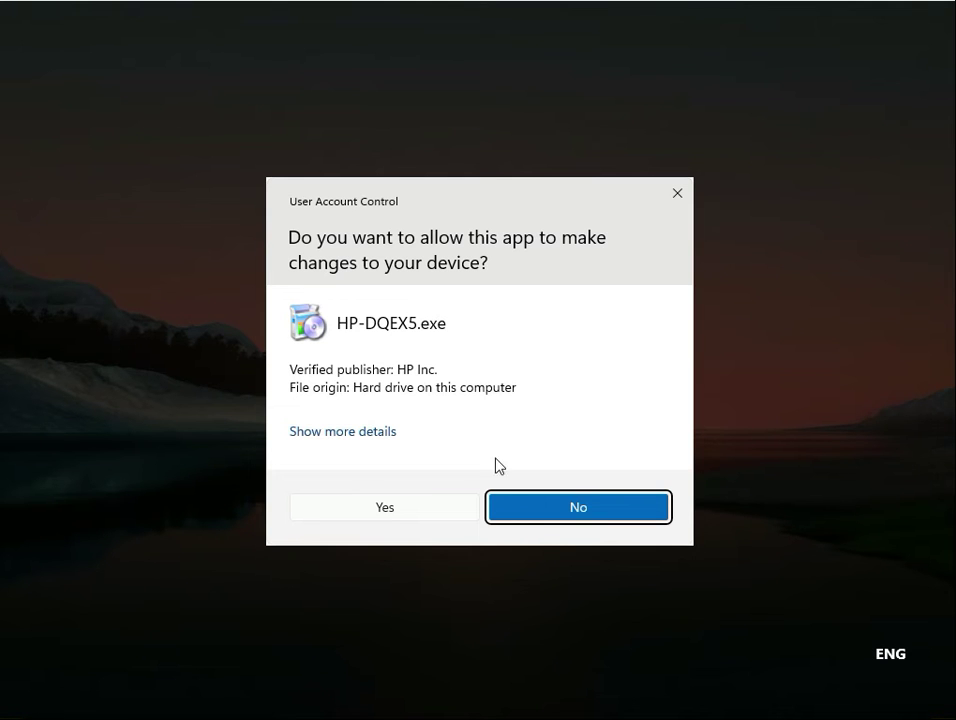
# - Allow HP-DQEX5.exe to make changes in the User Account Control prompt
pyautogui.click(425, 512)
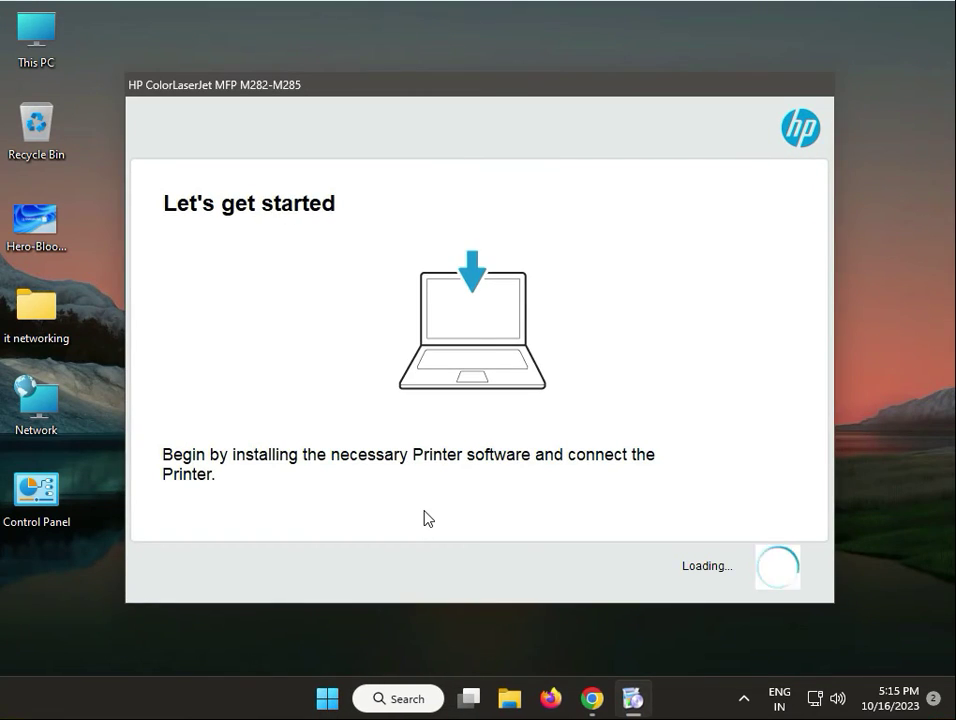
# - Start setup with default software, accept the license, and decline Connected Printing and printer analytics
pyautogui.click(721, 569)
pyautogui.click(676, 565)
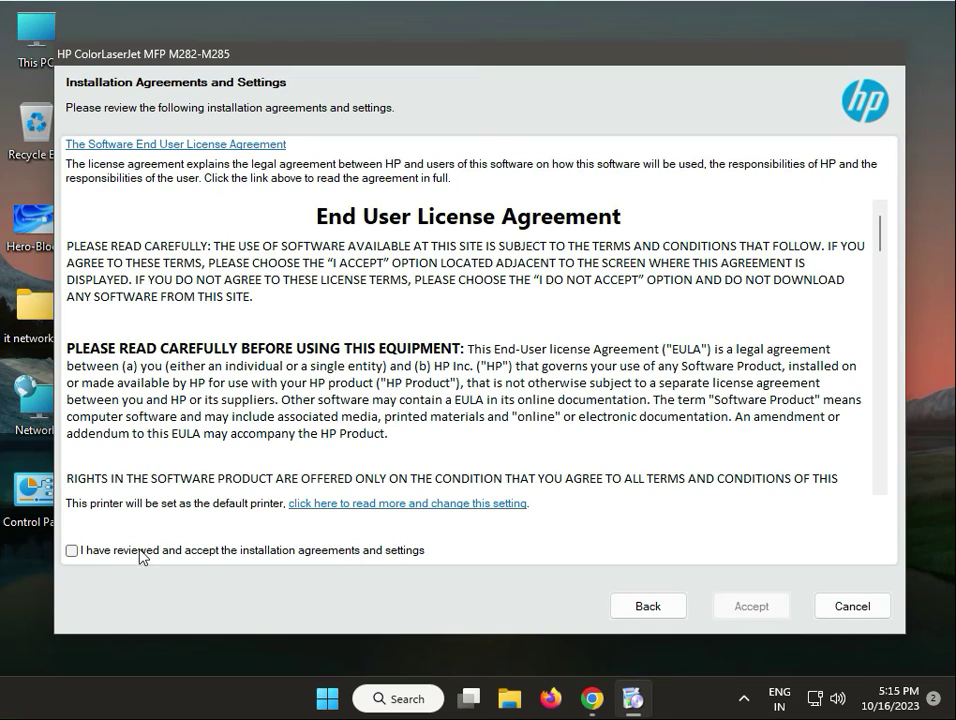
pyautogui.click(72, 550)
pyautogui.click(742, 601)
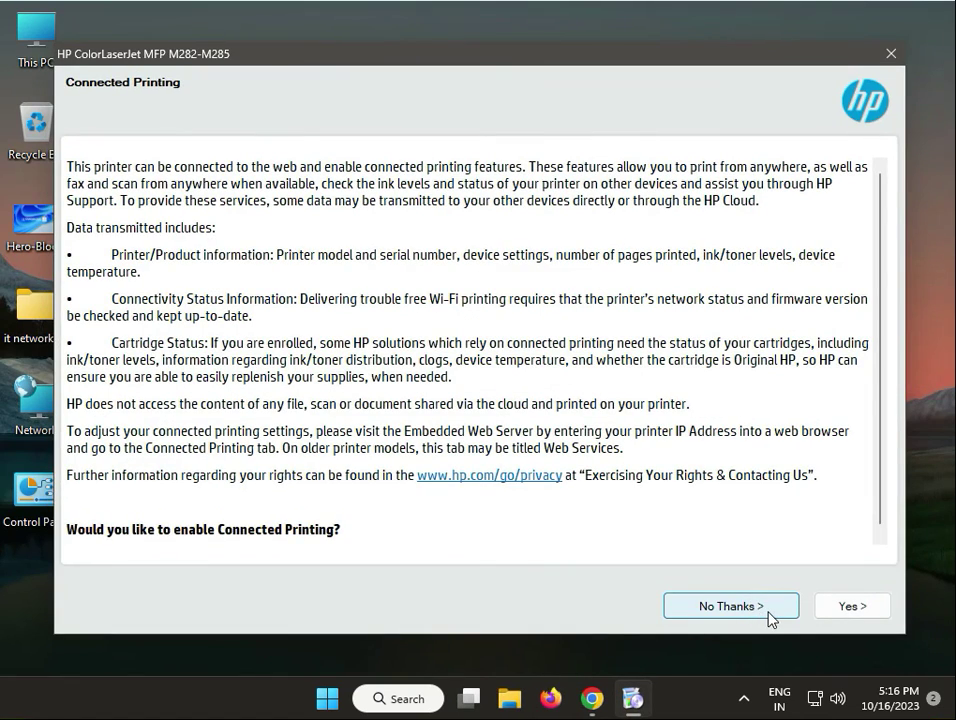
pyautogui.click(765, 614)
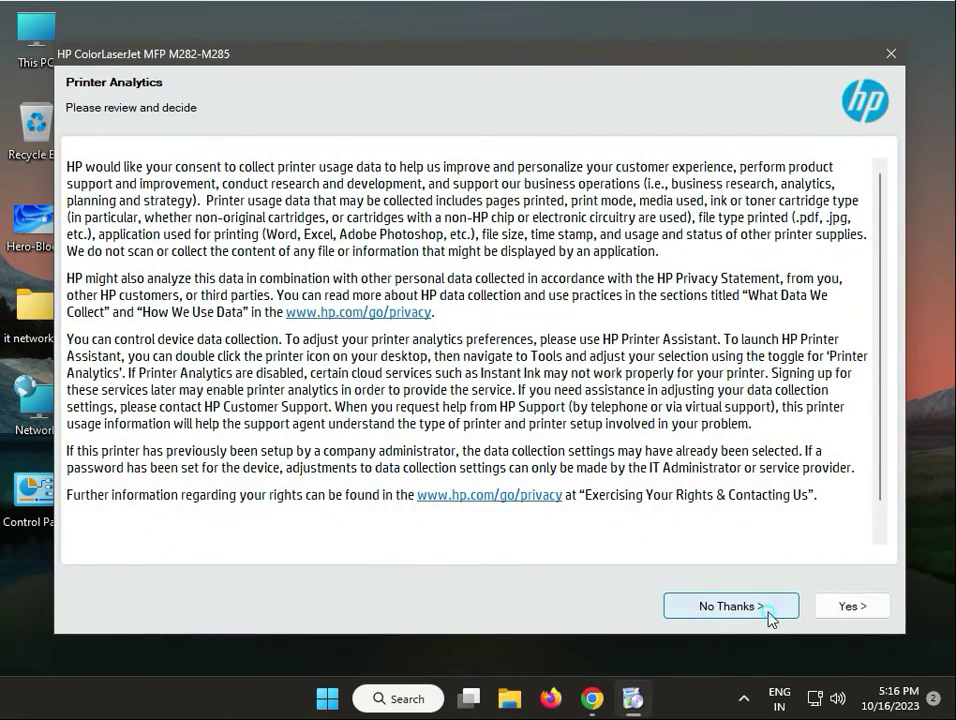
pyautogui.click(768, 614)
# - Decline sharing application analytics in the HP installer
pyautogui.click(768, 614)
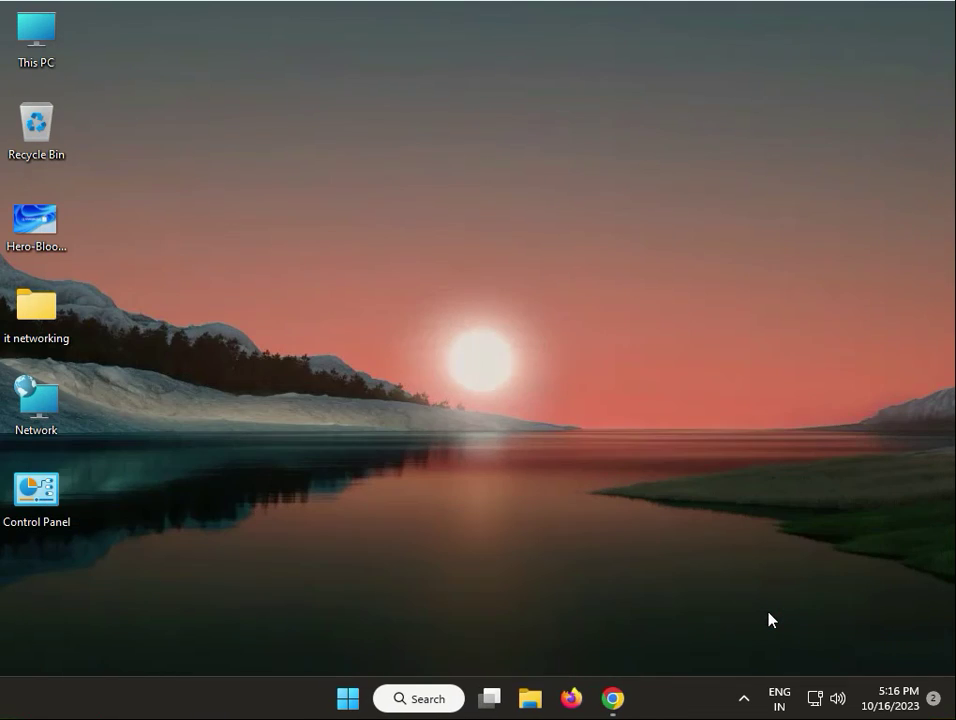